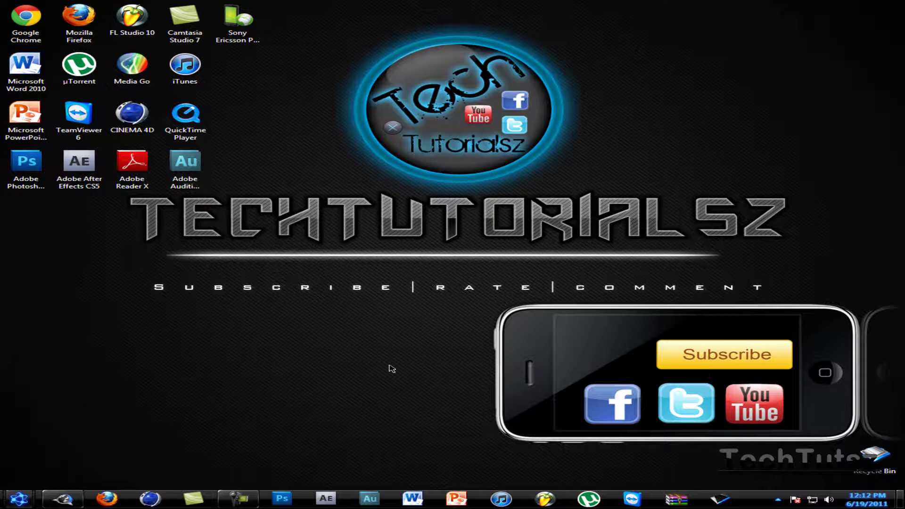
# - Bring the xvid.org Downloads page up in Google Chrome
pyautogui.click(63, 499)
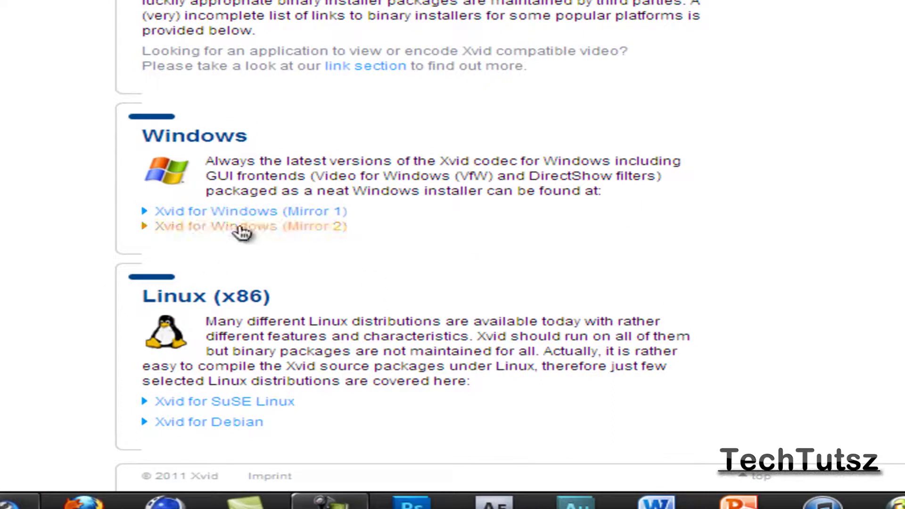
# - Download the Xvid 1.3.2 installer from Mirror 1 and show Chrome's downloads list
pyautogui.click(208, 213)
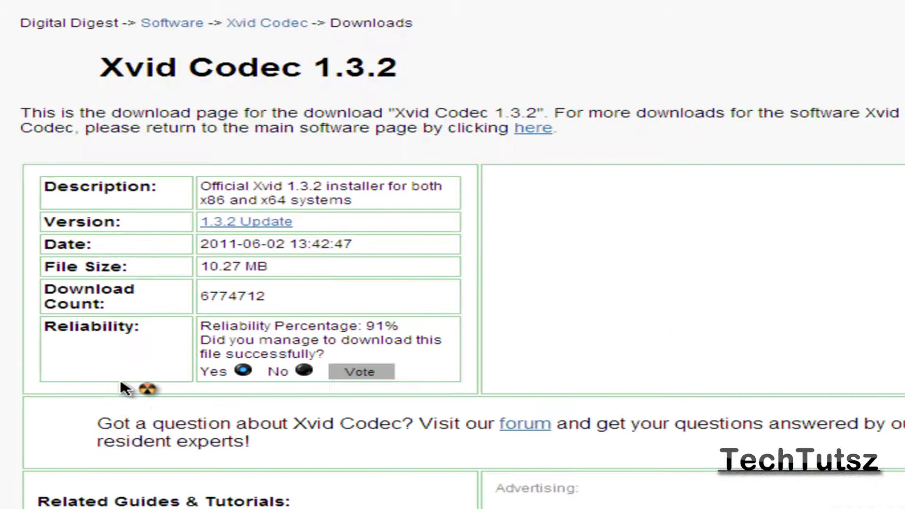
pyautogui.scroll(-2, 353, 188)
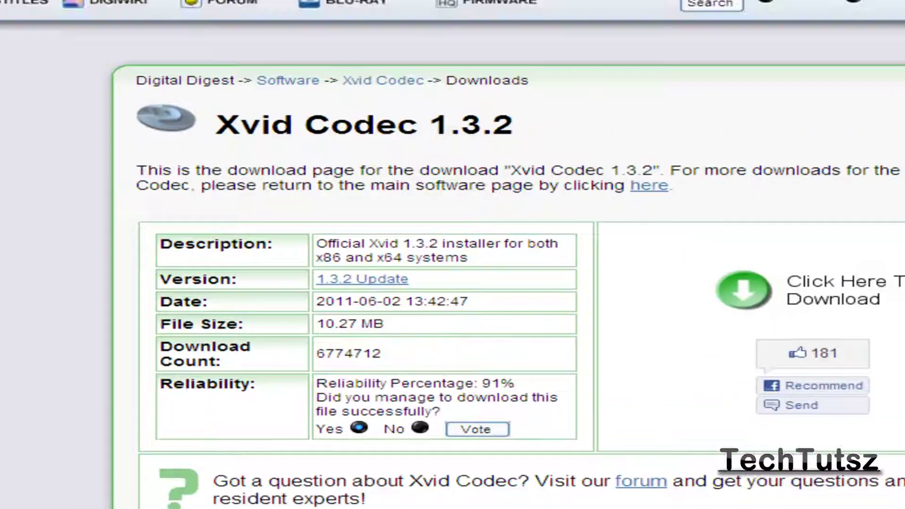
pyautogui.hotkey('ctrl', 'j')
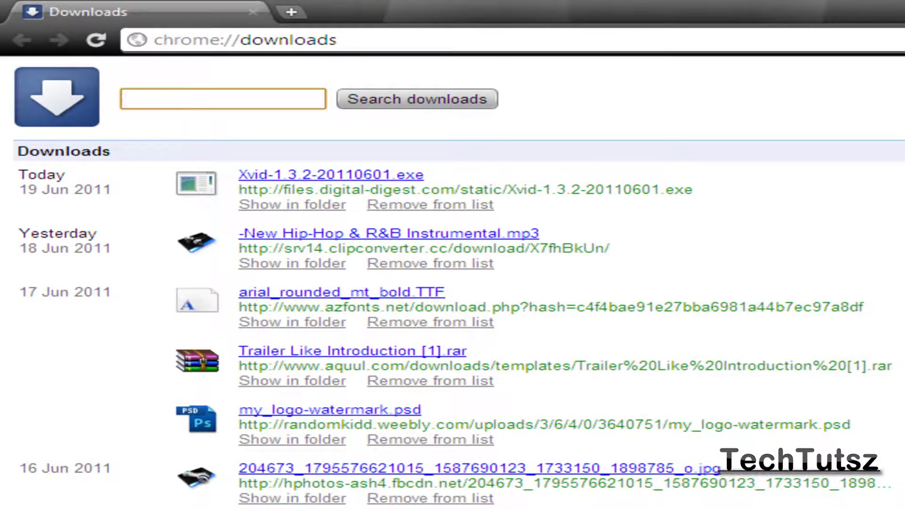
# - Run the downloaded Xvid-1.3.2-20110601.exe installer
pyautogui.click(383, 178)
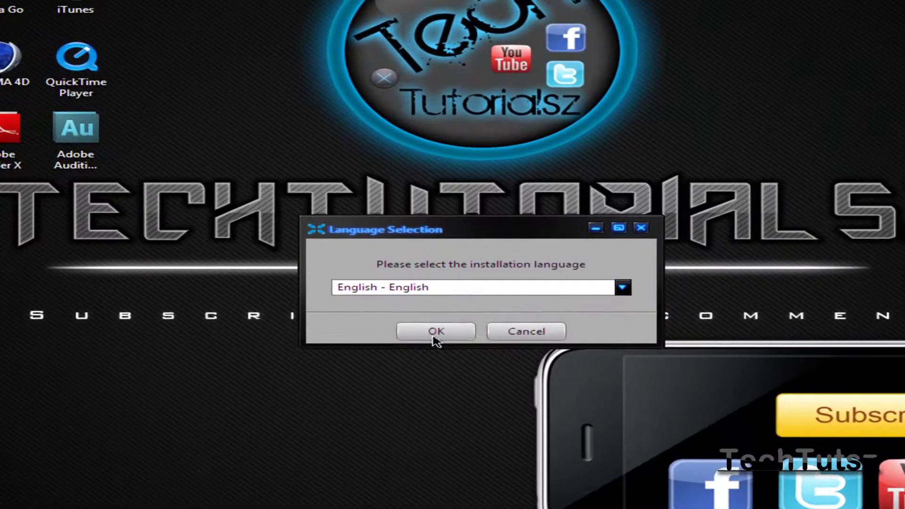
# - Choose English, accept the licence agreement and keep the default install folder
pyautogui.click(431, 313)
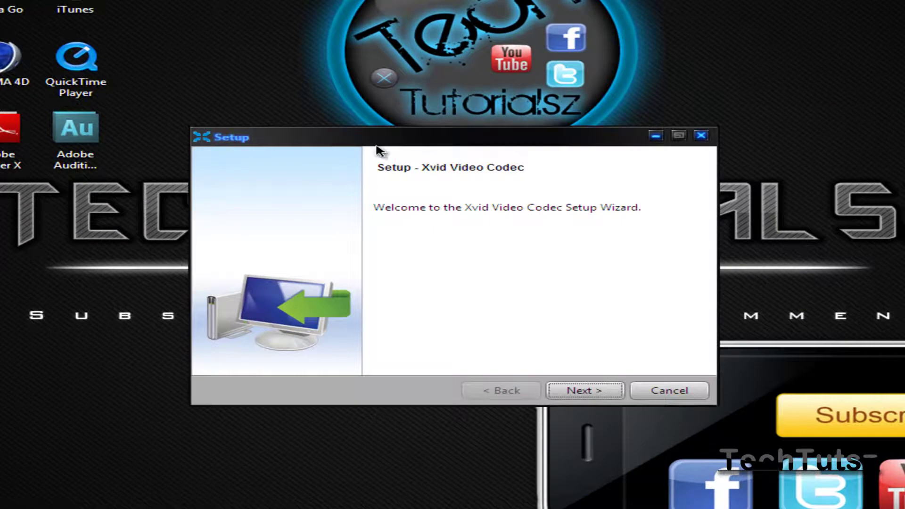
pyautogui.click(605, 394)
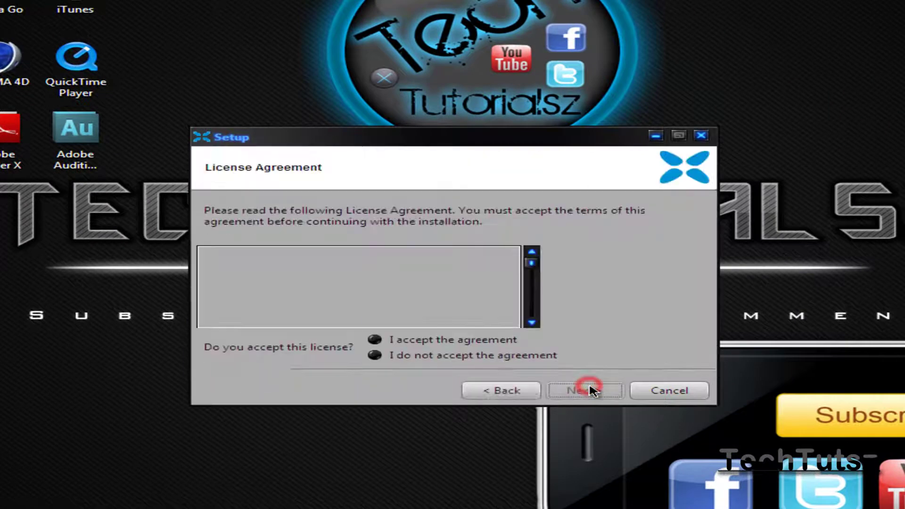
pyautogui.click(456, 342)
pyautogui.click(618, 393)
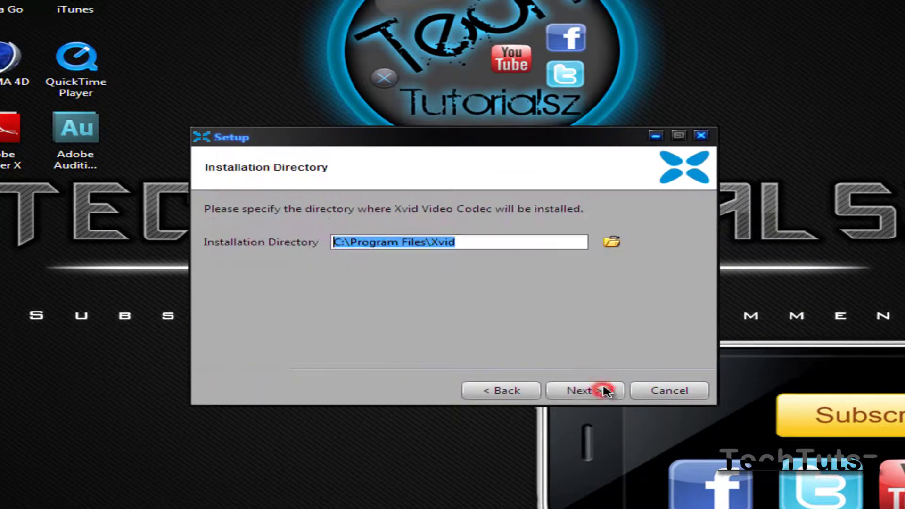
pyautogui.click(585, 393)
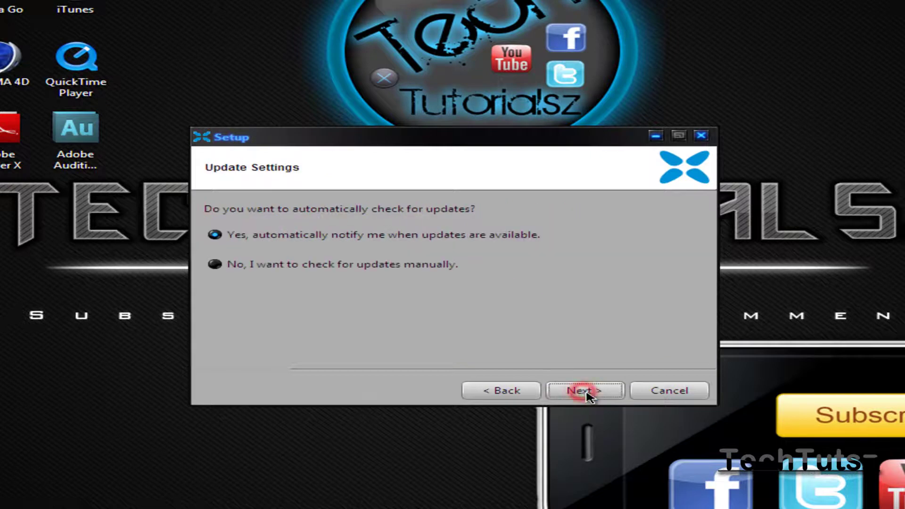
# - Choose manual update checks, enable DIVX, 3IVX and Other MPEG-4 decoding, and start installing
pyautogui.click(391, 264)
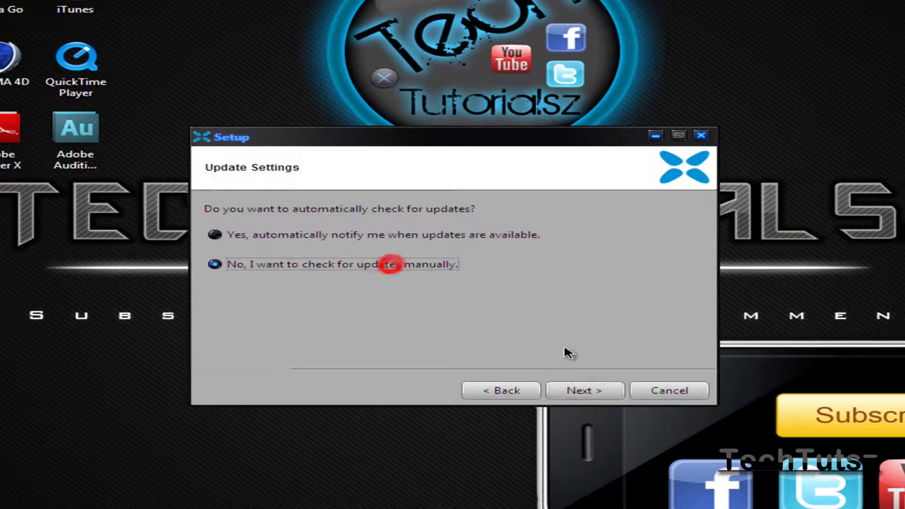
pyautogui.click(576, 392)
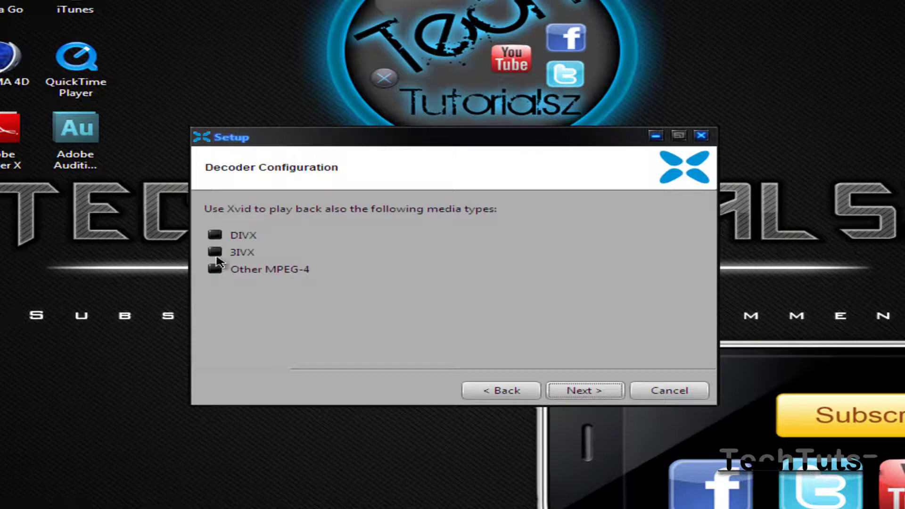
pyautogui.click(214, 235)
pyautogui.click(215, 252)
pyautogui.click(215, 269)
pyautogui.click(585, 390)
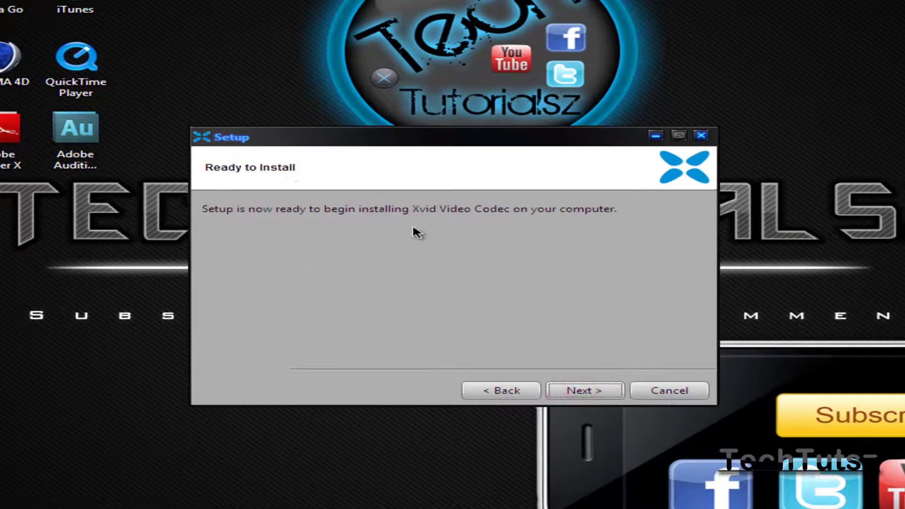
pyautogui.click(579, 391)
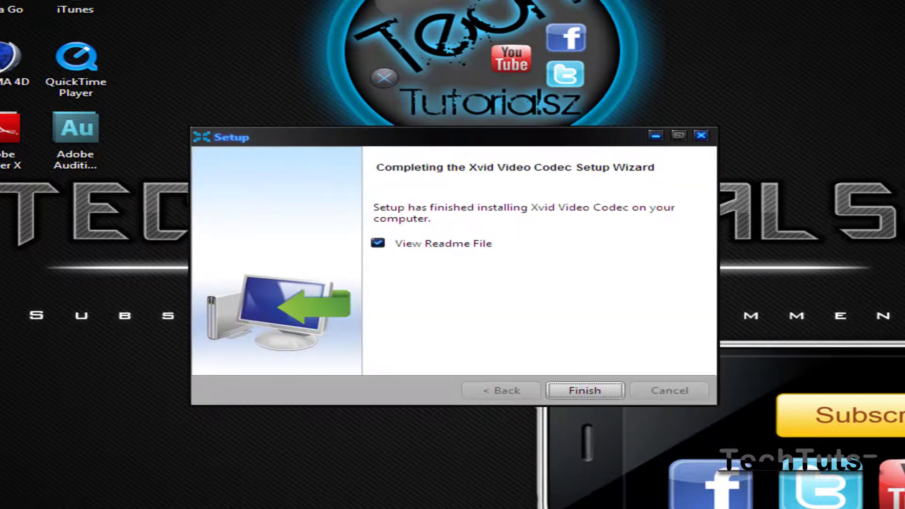
# - Finish the Xvid installation with View Readme File ticked
pyautogui.doubleClick(419, 246)
pyautogui.click(576, 392)
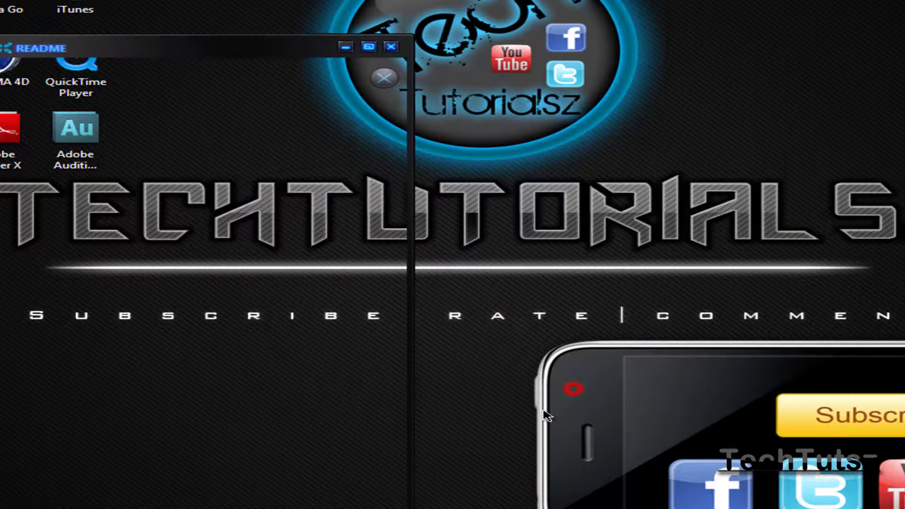
# - Close the Xvid README window
pyautogui.press('Return')
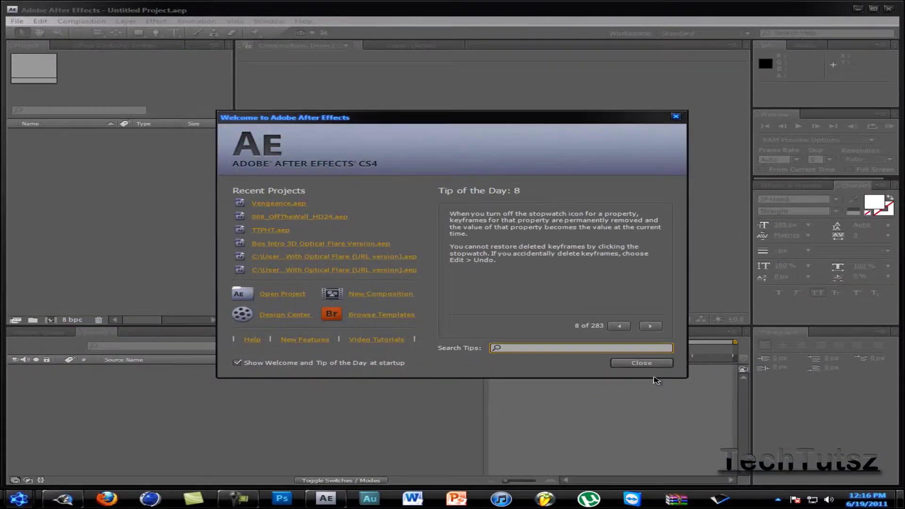
# - Create Comp 1 from the HDV/HDTV 720 29.97 preset at 1280x720, 30 seconds long
pyautogui.click(649, 364)
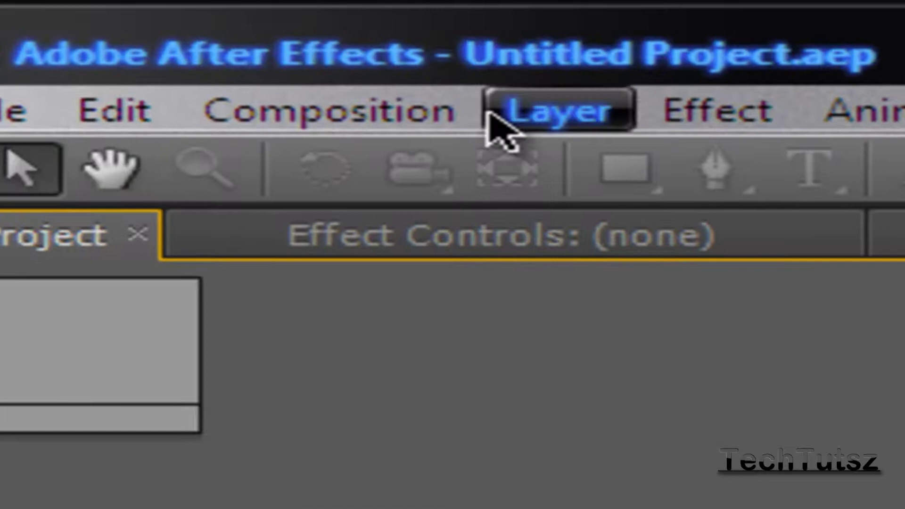
pyautogui.click(323, 109)
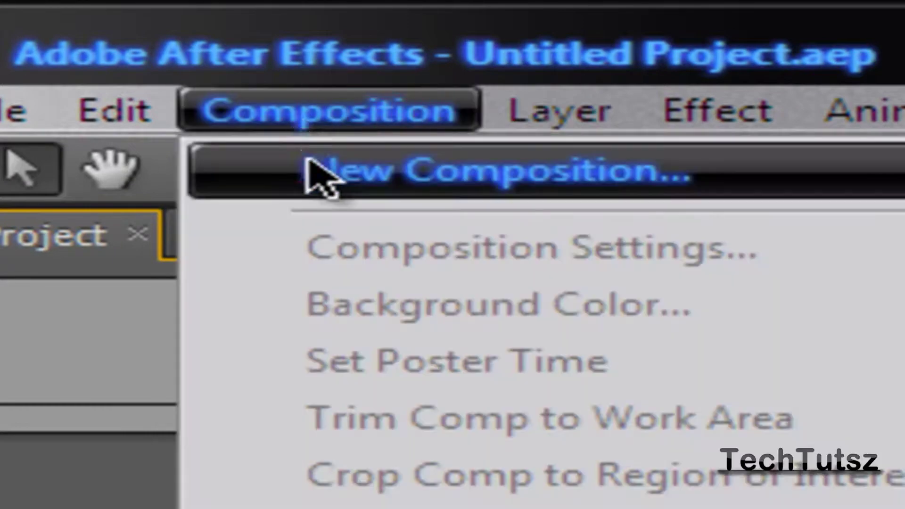
pyautogui.click(307, 163)
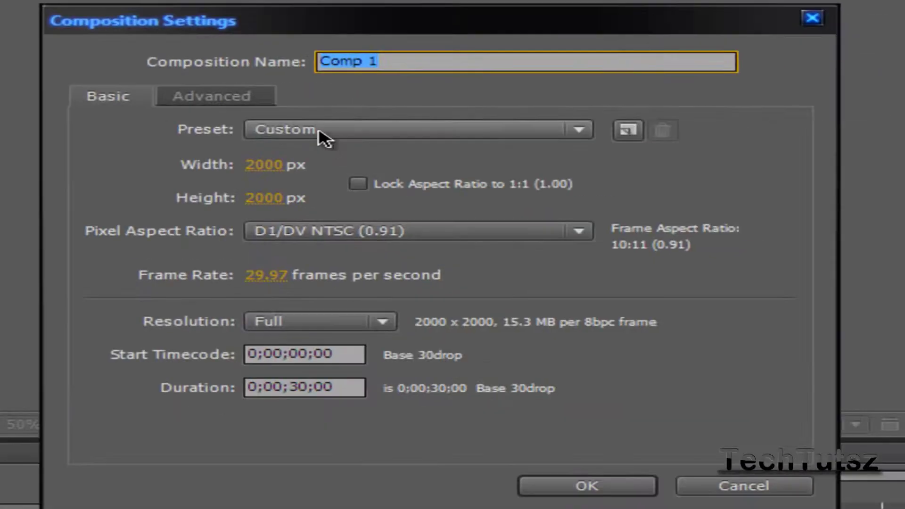
pyautogui.click(321, 131)
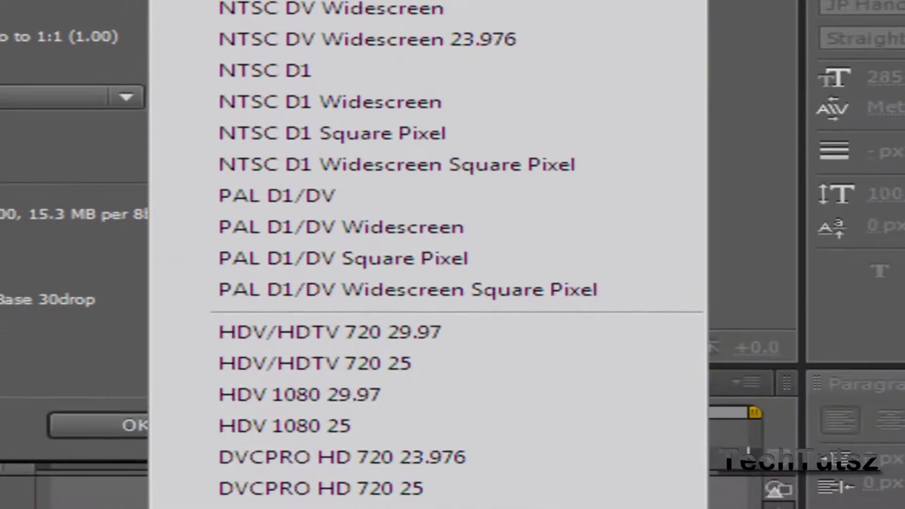
pyautogui.click(429, 364)
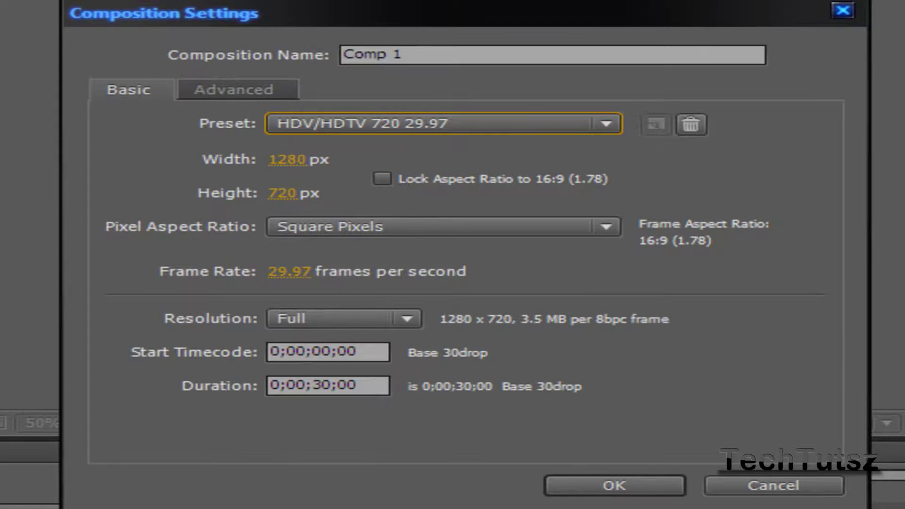
pyautogui.click(201, 88)
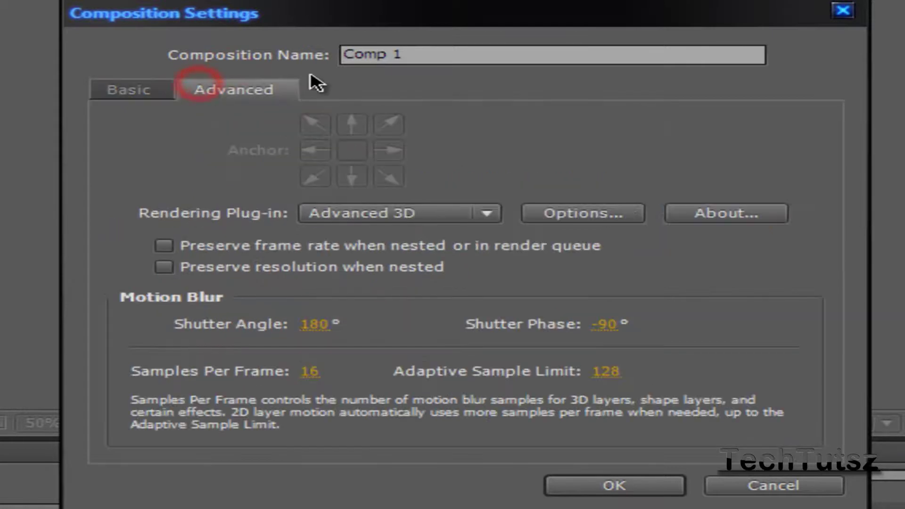
pyautogui.click(556, 488)
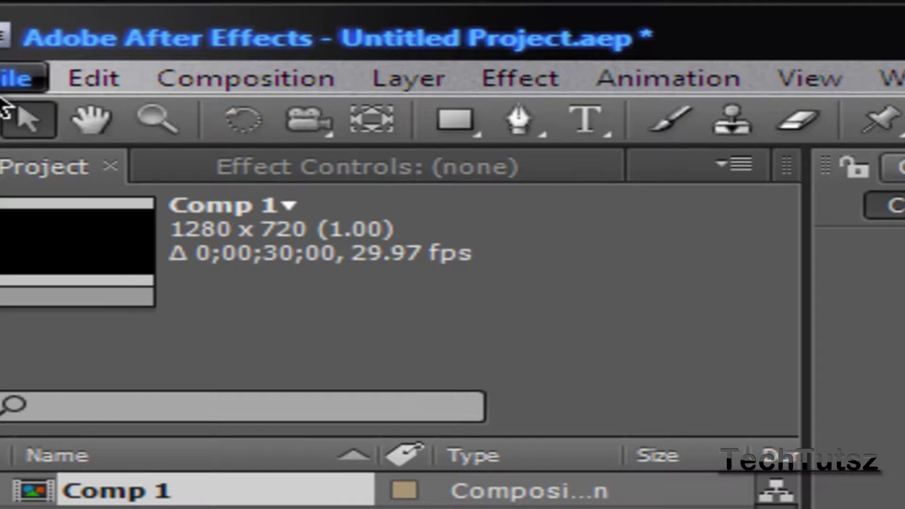
# - Import TechTutsz Glossy.png from Libraries > Pictures into the project
pyautogui.click(7, 74)
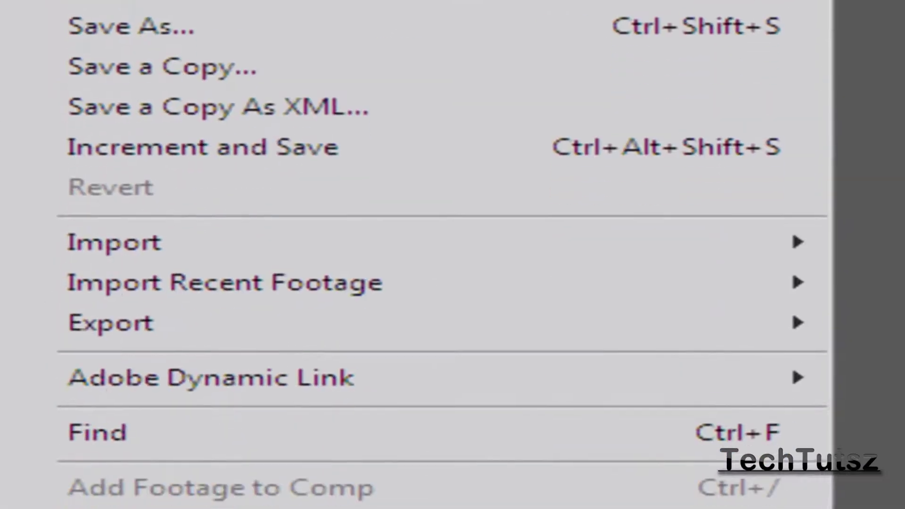
pyautogui.moveTo(622, 255)
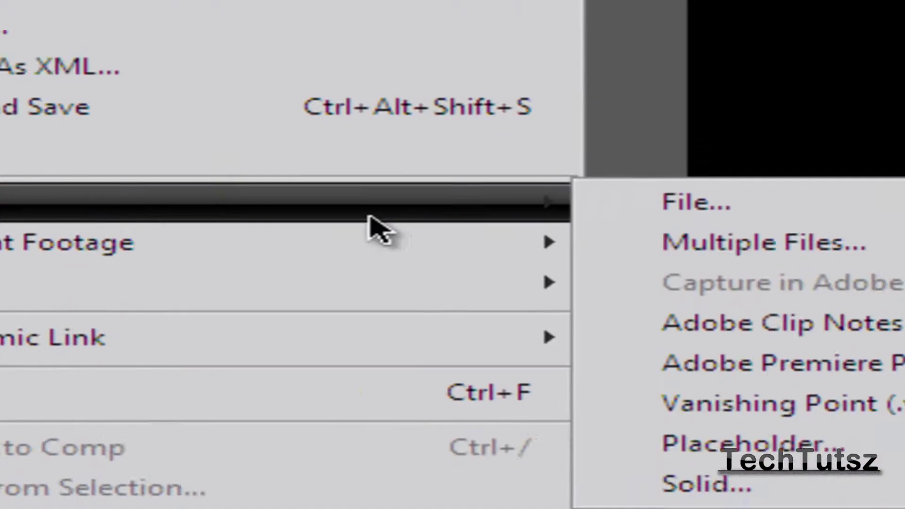
pyautogui.click(904, 260)
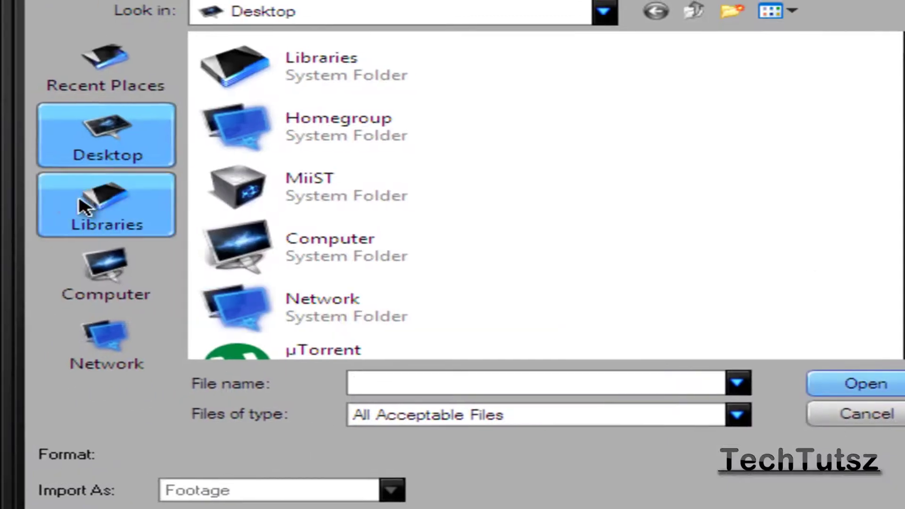
pyautogui.click(80, 206)
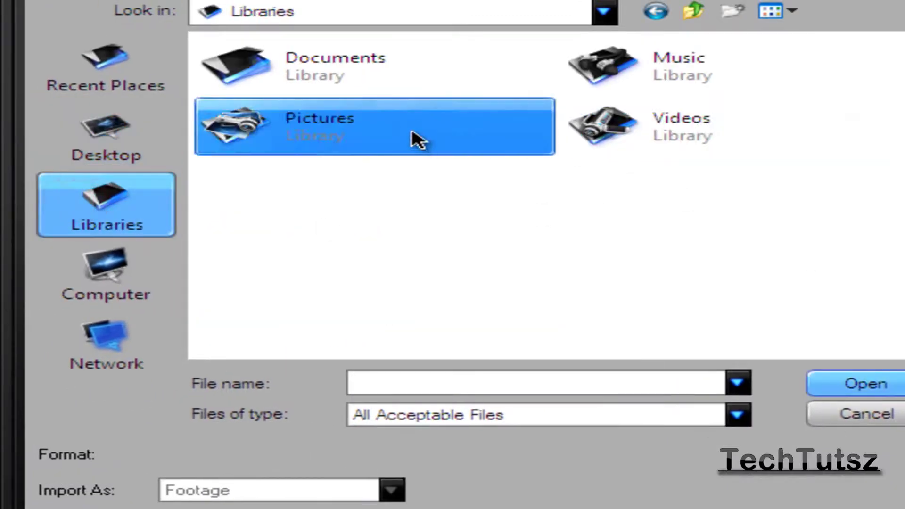
pyautogui.doubleClick(412, 138)
pyautogui.doubleClick(608, 125)
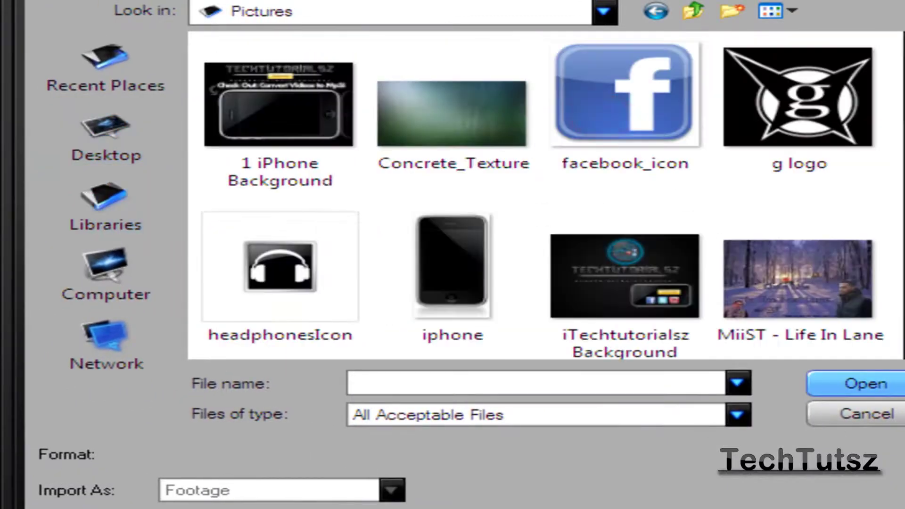
pyautogui.scroll(-10, 901, 240)
pyautogui.scroll(-3, 898, 245)
pyautogui.doubleClick(778, 202)
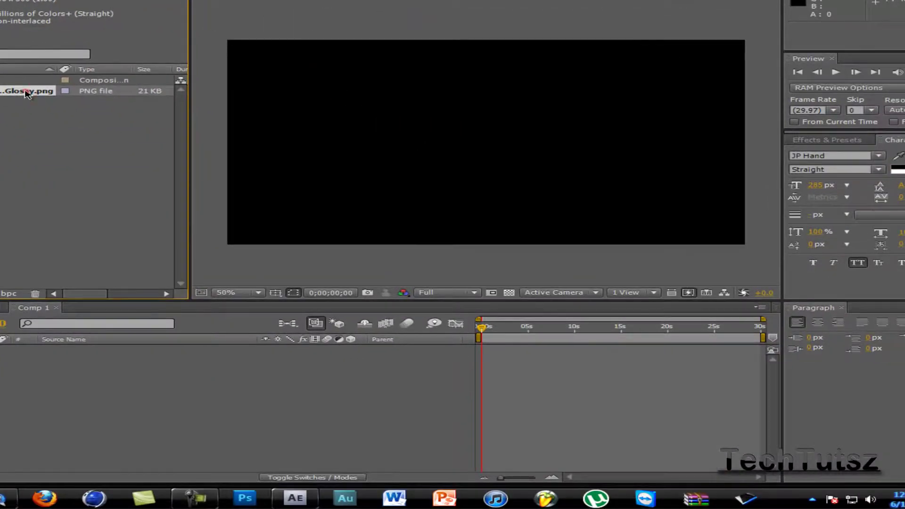
# - Add TechTutsz Glossy.png to Comp 1 and scale it to about 198% by 131%
pyautogui.moveTo(26, 92); pyautogui.dragTo(477, 356)
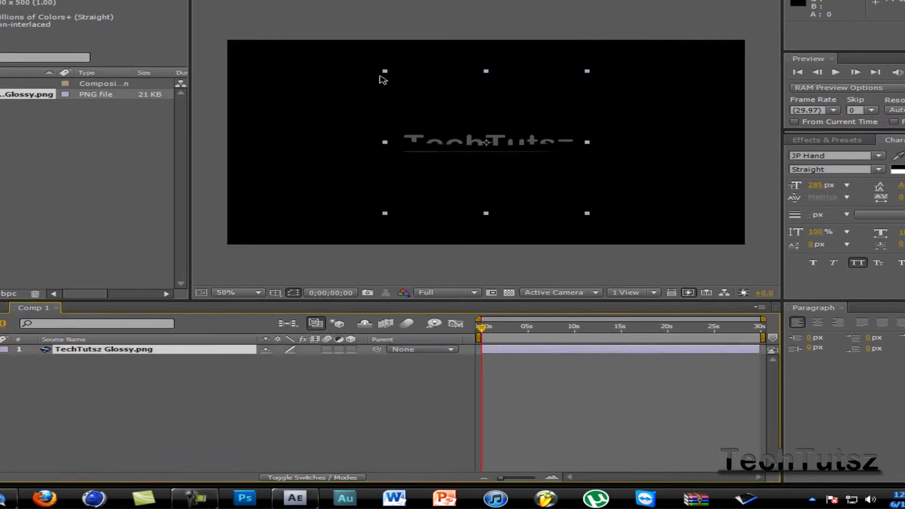
pyautogui.moveTo(385, 72); pyautogui.dragTo(286, 49)
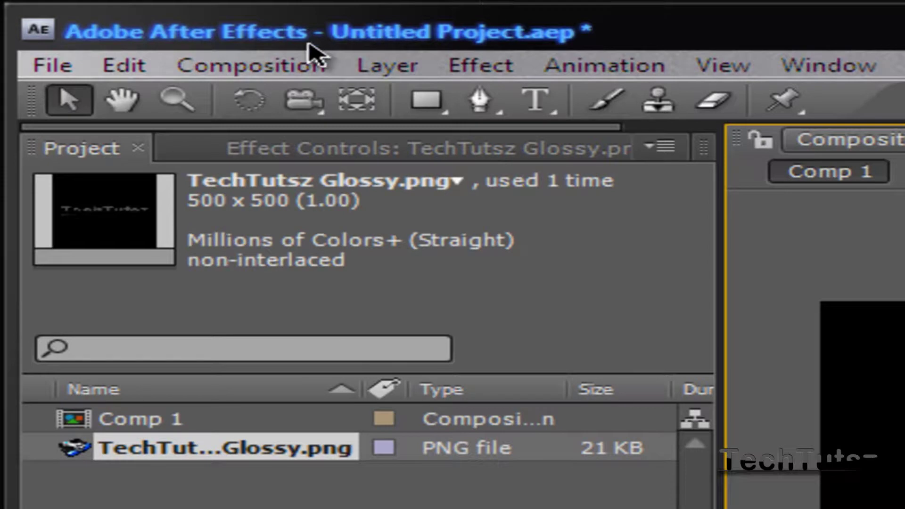
# - Queue Comp 1 for rendering using Best Settings, with Best quality and Full resolution
pyautogui.click(264, 66)
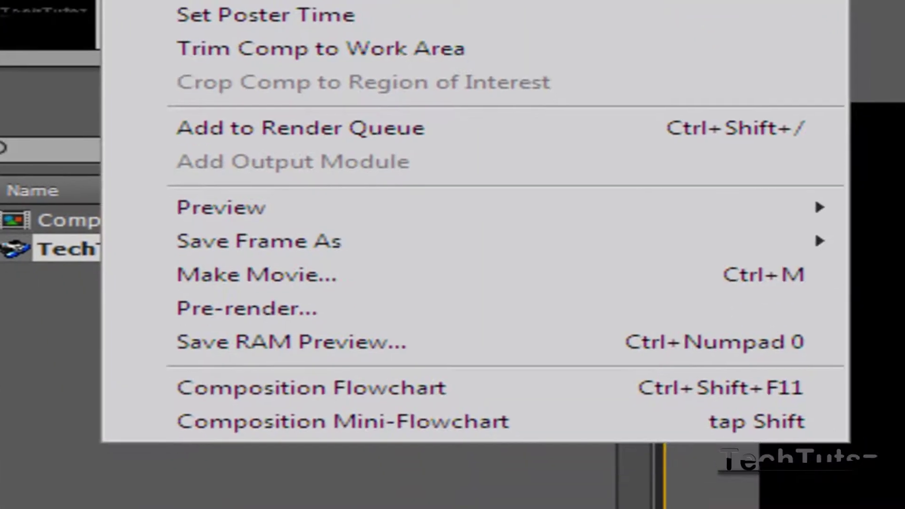
pyautogui.click(283, 289)
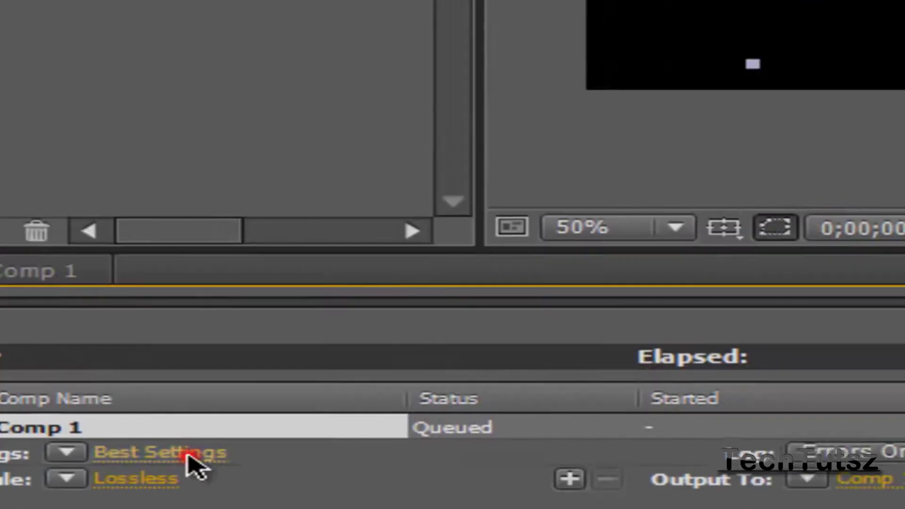
pyautogui.click(372, 260)
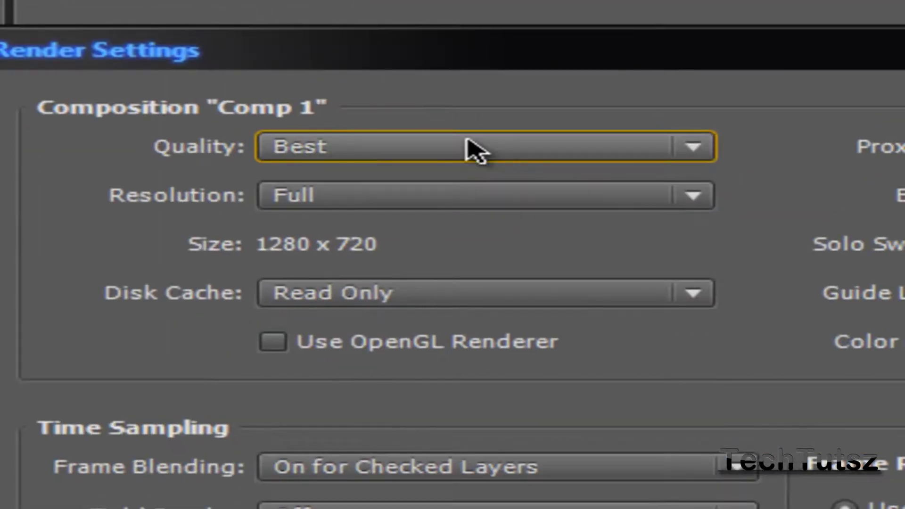
pyautogui.click(503, 101)
pyautogui.click(384, 235)
pyautogui.click(399, 196)
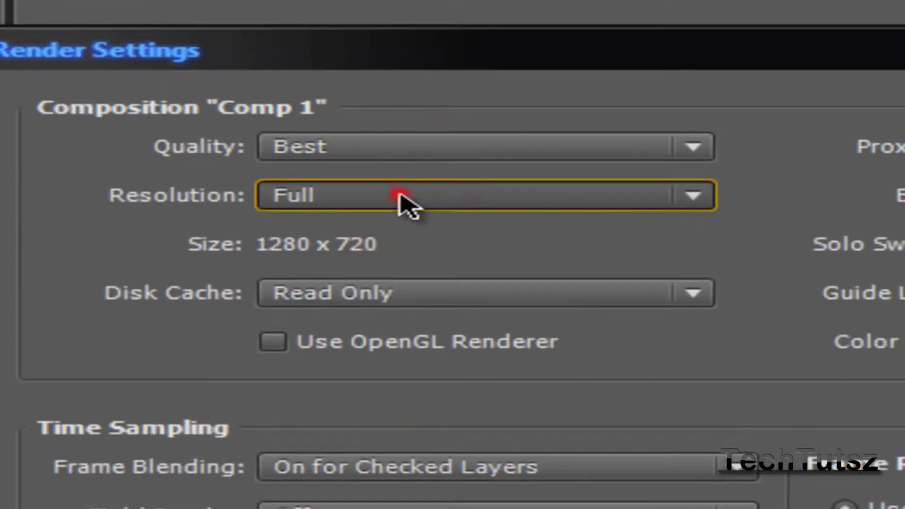
pyautogui.click(396, 282)
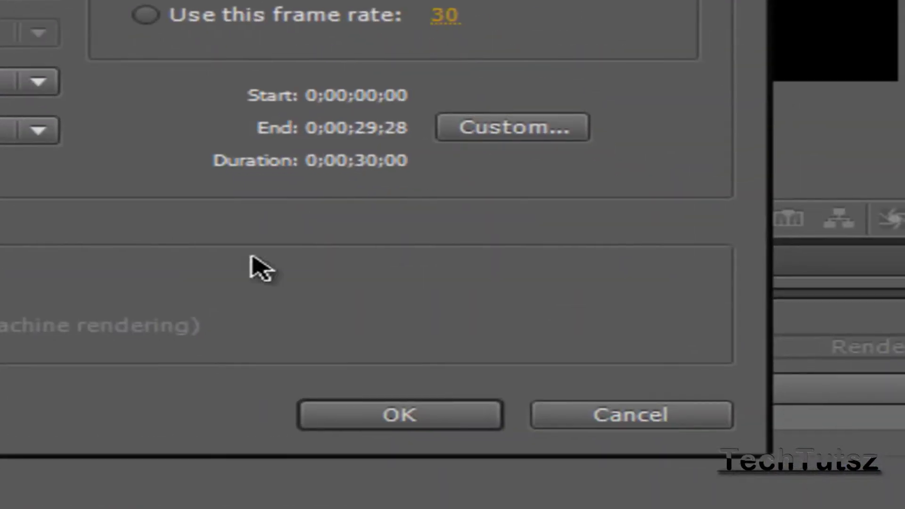
pyautogui.click(394, 416)
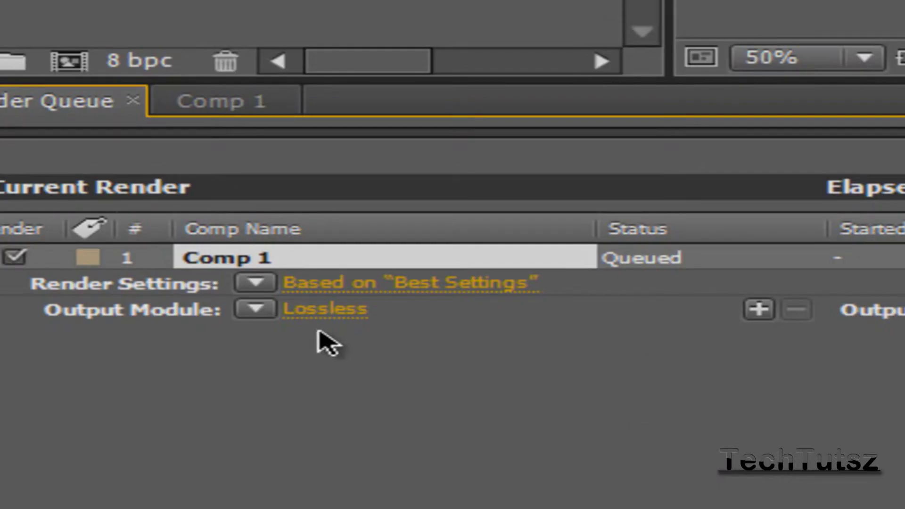
# - In the output module, keep Video For Windows as the format with no post-render action
pyautogui.click(319, 312)
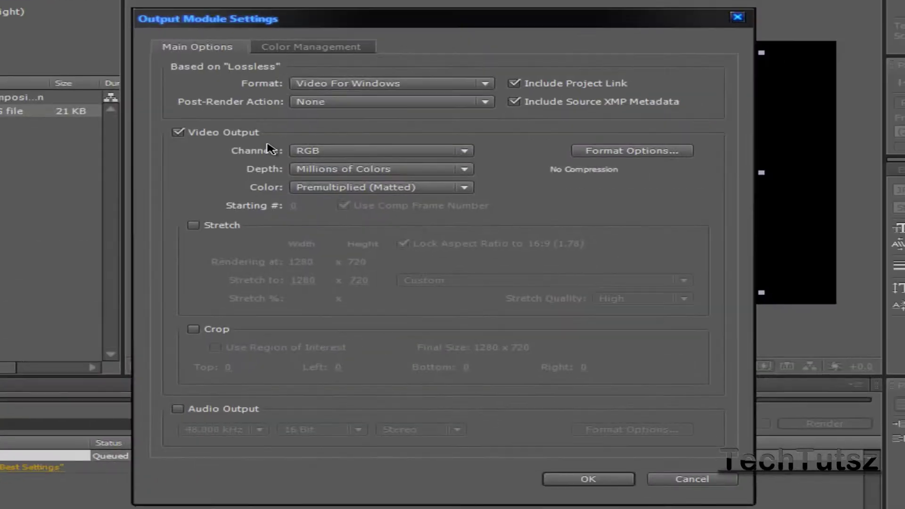
pyautogui.click(364, 84)
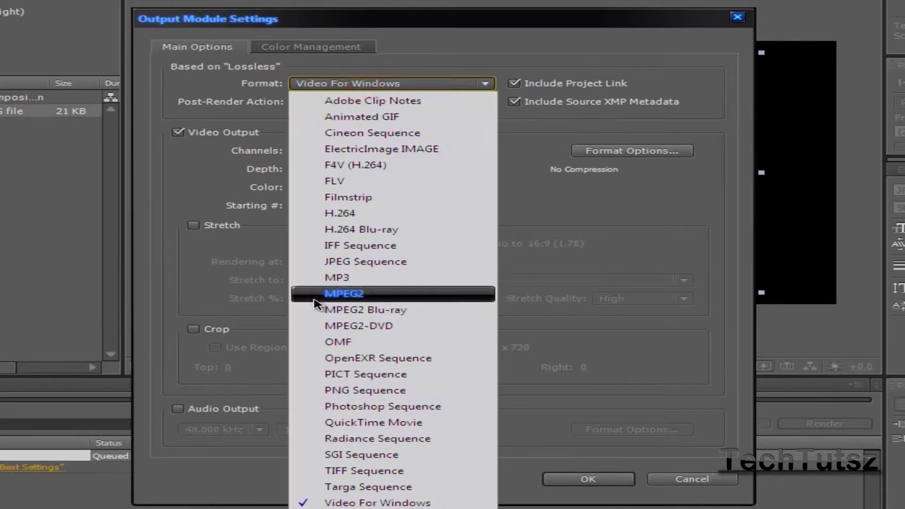
pyautogui.click(344, 504)
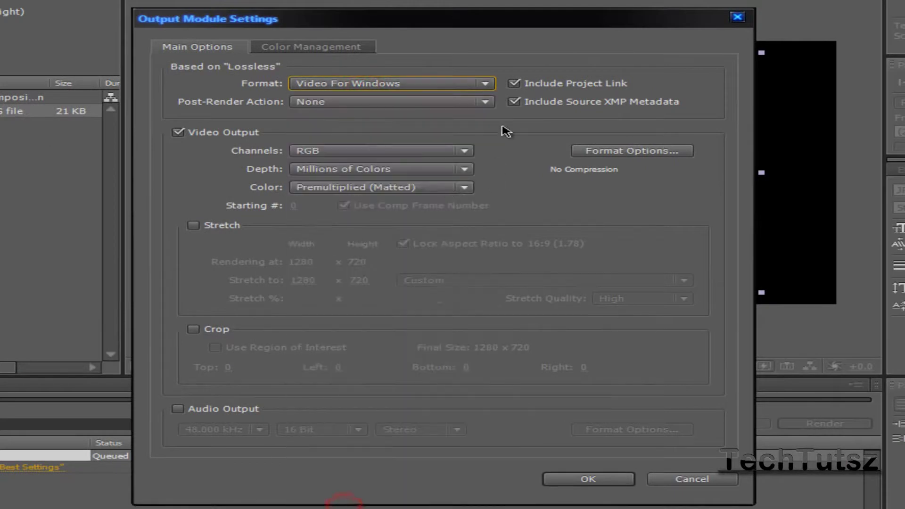
pyautogui.click(395, 104)
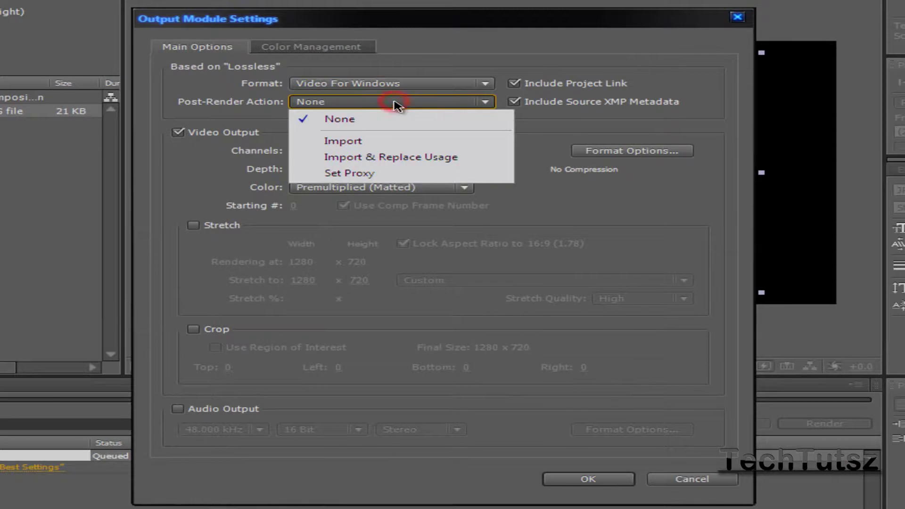
pyautogui.click(396, 102)
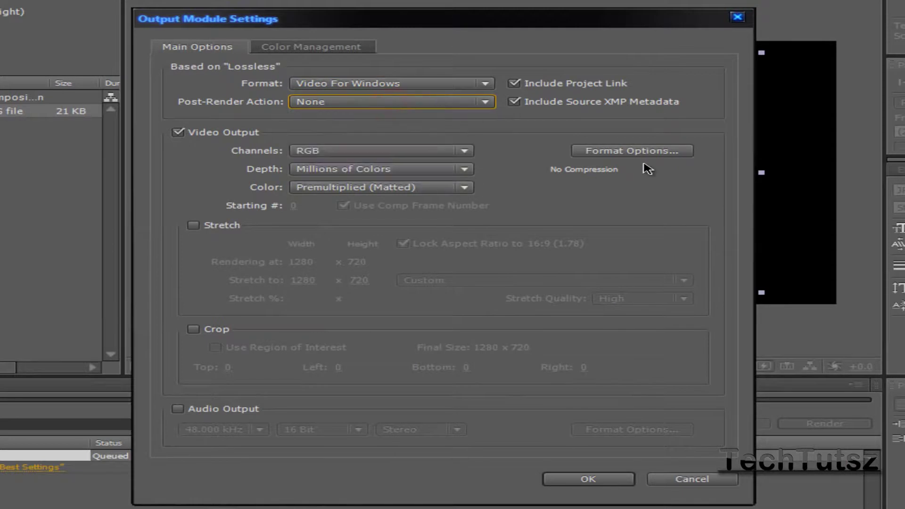
# - Set the video compressor to Xvid MPEG-4 Codec
pyautogui.click(615, 152)
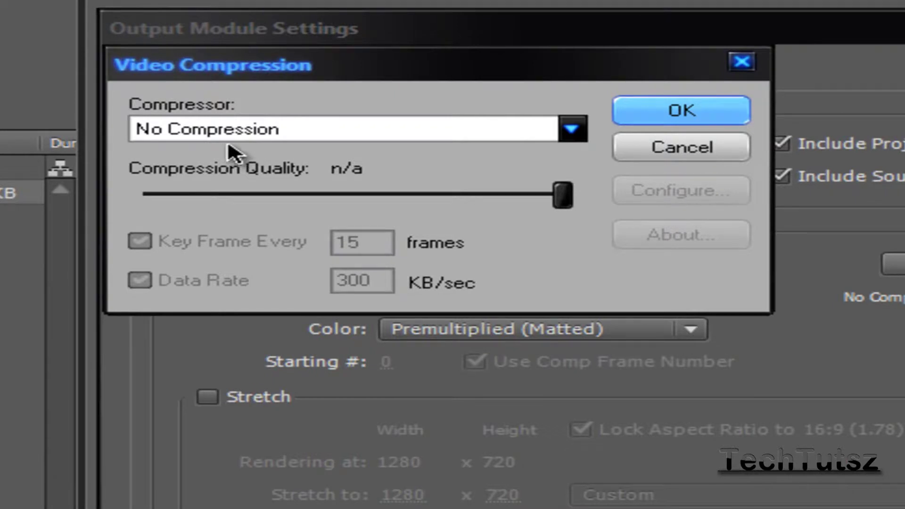
pyautogui.click(522, 129)
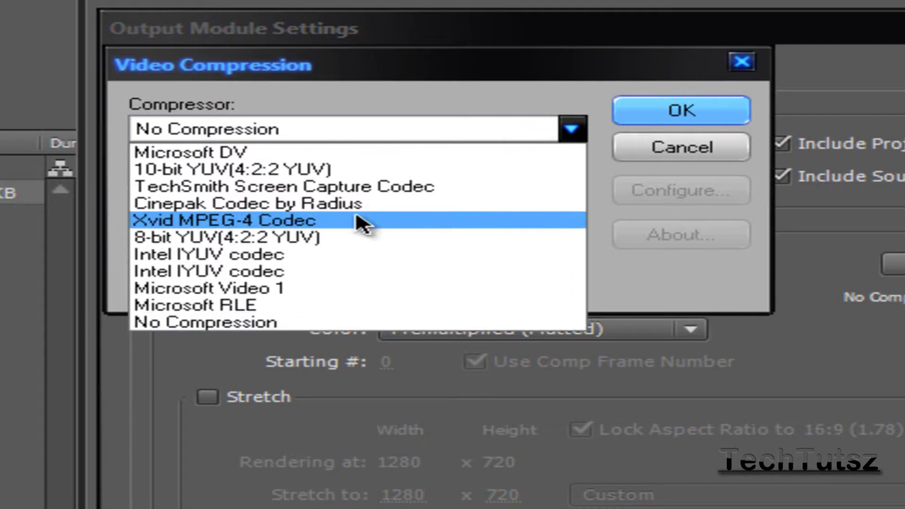
pyautogui.click(360, 231)
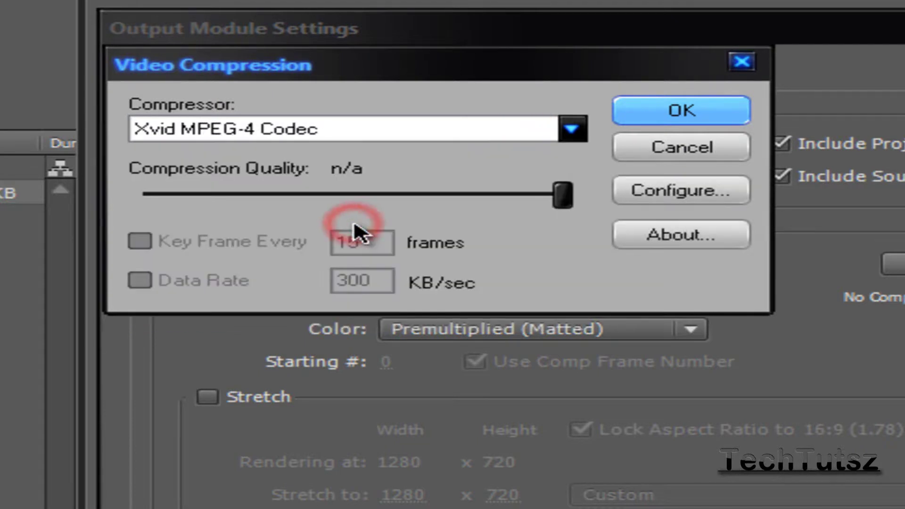
pyautogui.click(711, 115)
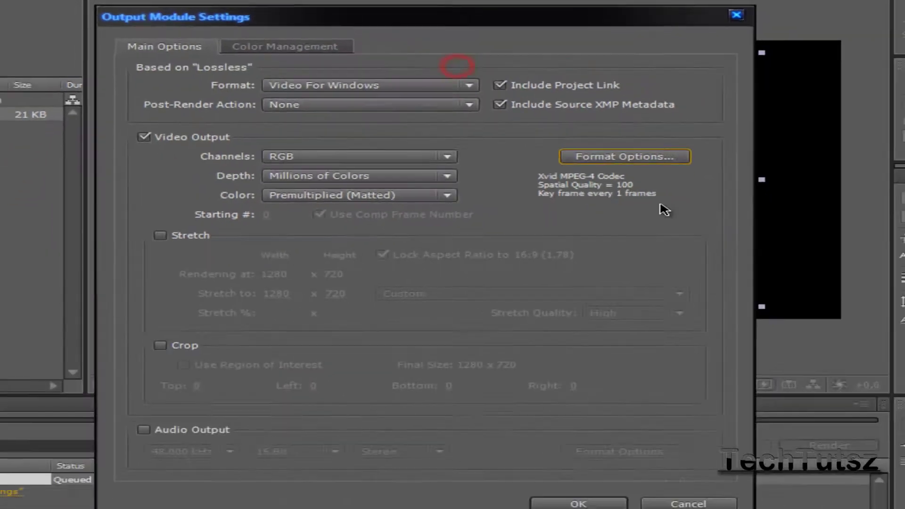
# - Save the output as Comp 1.avi on the Desktop and render Comp 1
pyautogui.click(565, 486)
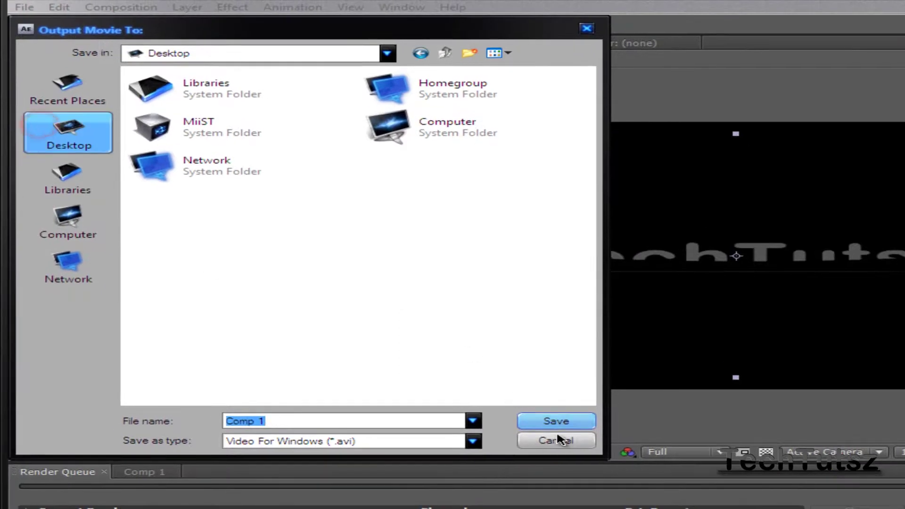
pyautogui.click(580, 425)
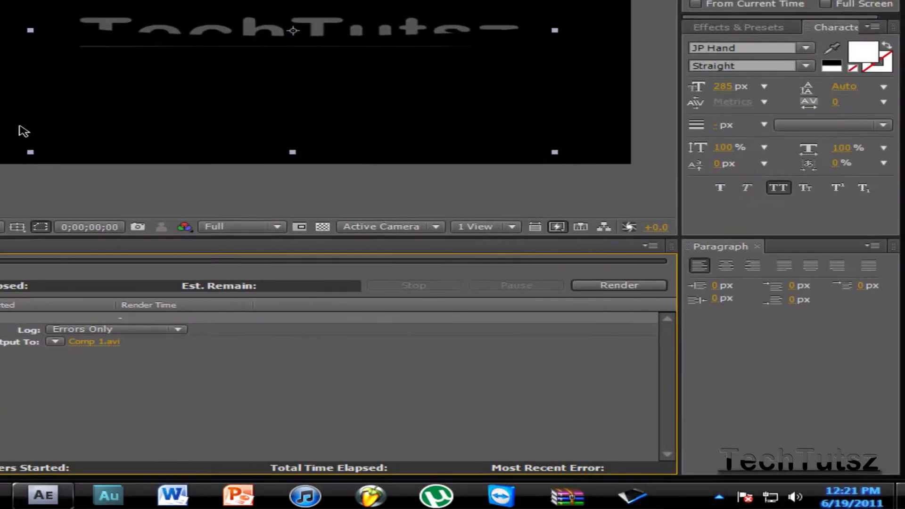
pyautogui.click(762, 284)
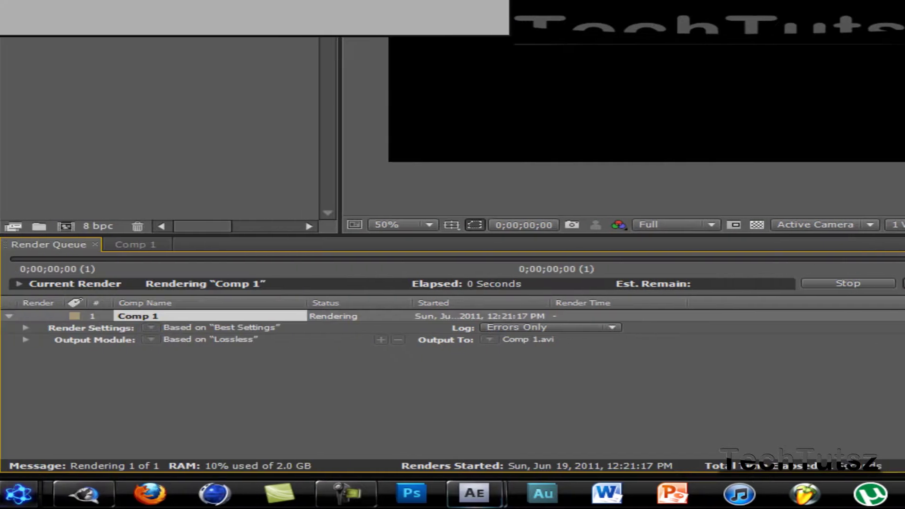